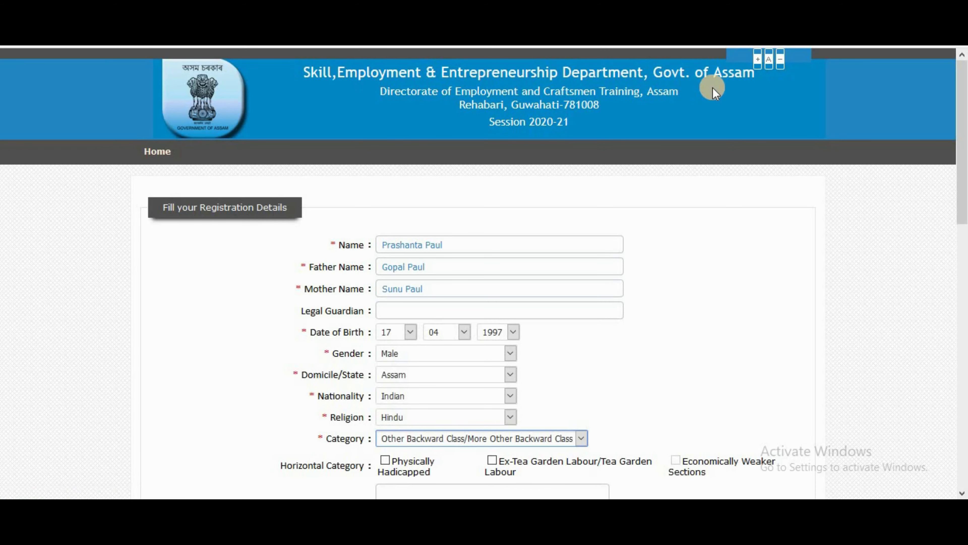
Step: Scroll down past the filled-in personal details to the address section
scroll(578, 273, down, 6)
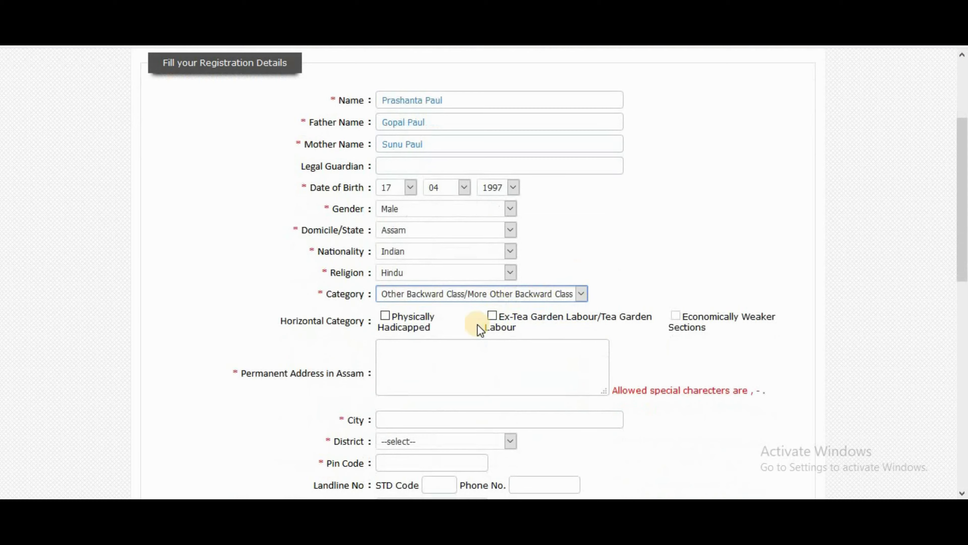
Step: Enter the permanent address and city, and choose Barpeta as the district
click(415, 207)
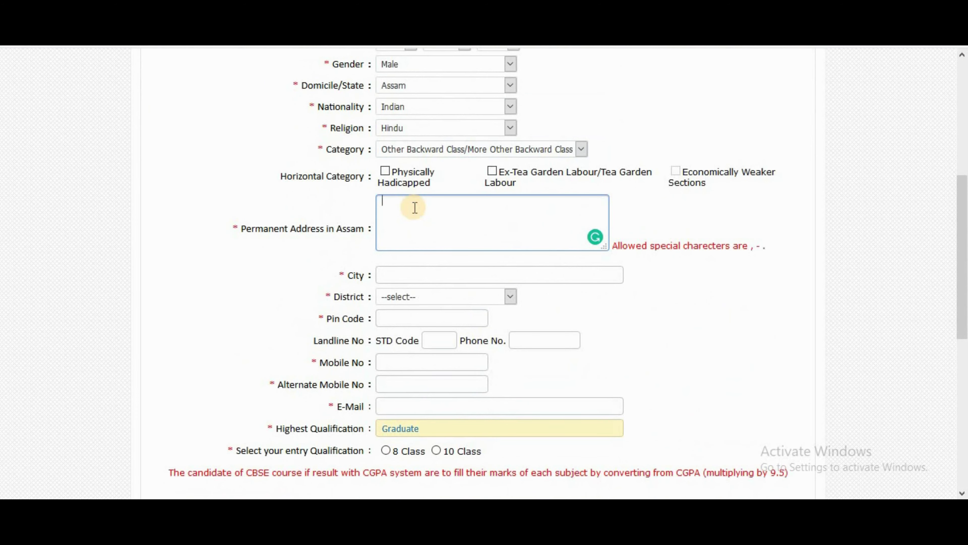
text(Bhatkuchio)
click(427, 276)
text(Bhat)
key(BackSpace)
key(BackSpace)
key(BackSpace)
key(BackSpace)
text(Barpeta)
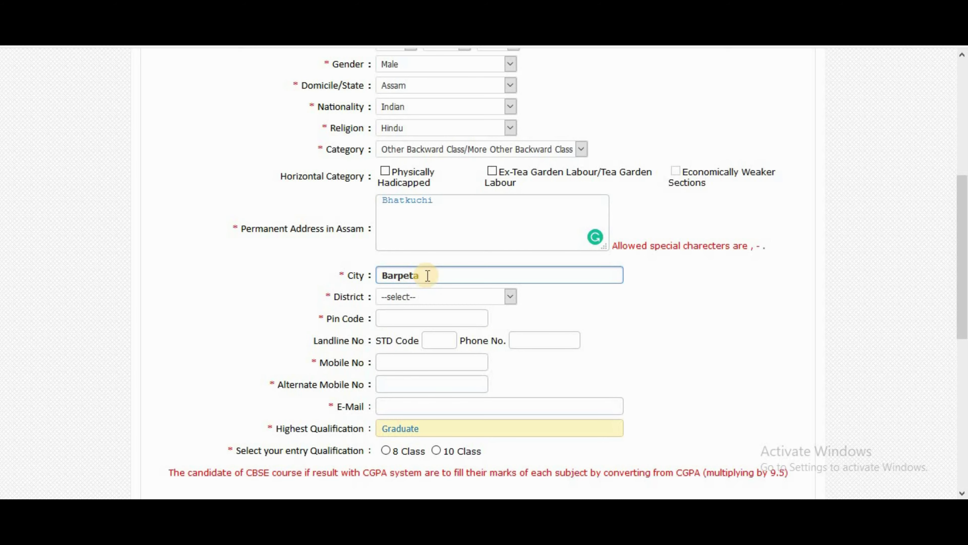
click(443, 296)
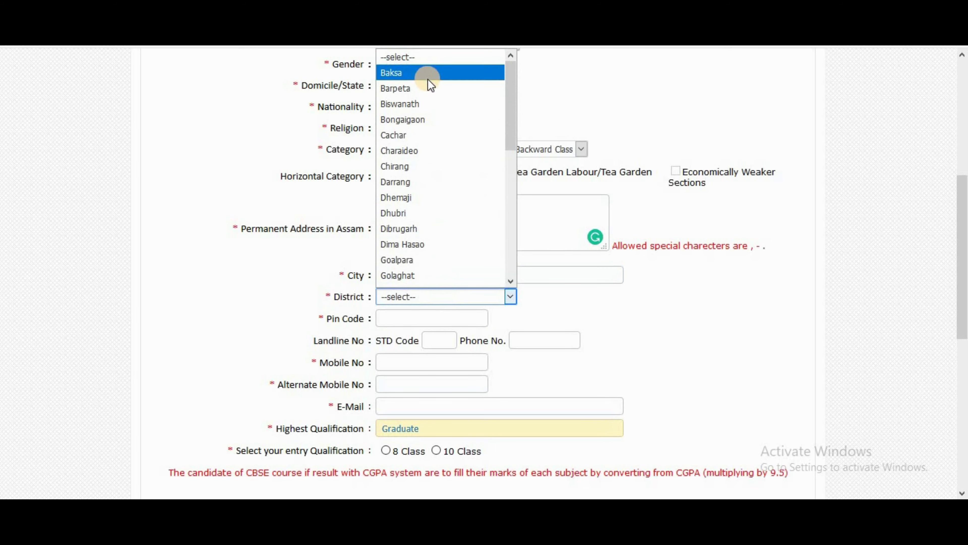
click(429, 89)
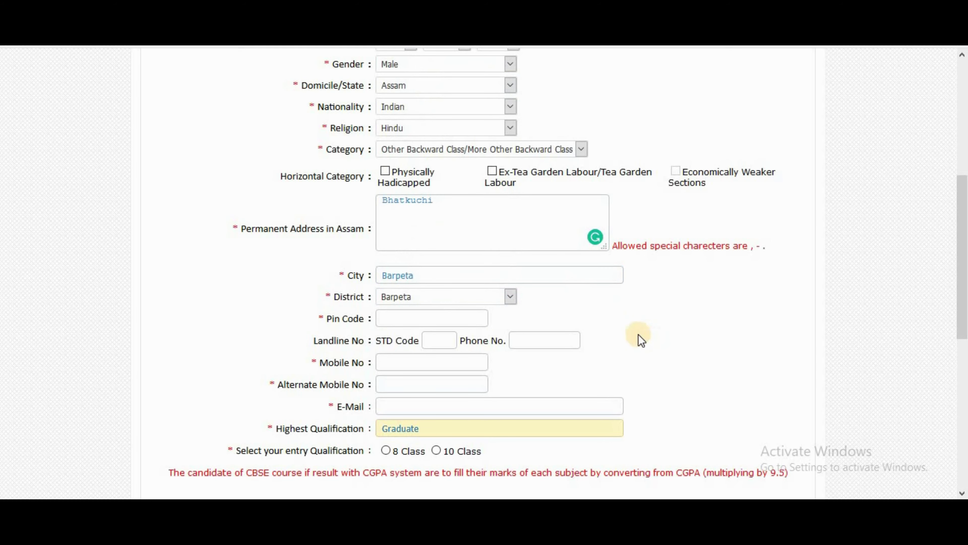
scroll(644, 339, down, 3)
Step: Fill in the pin code, the mobile number and the alternate mobile number
click(430, 173)
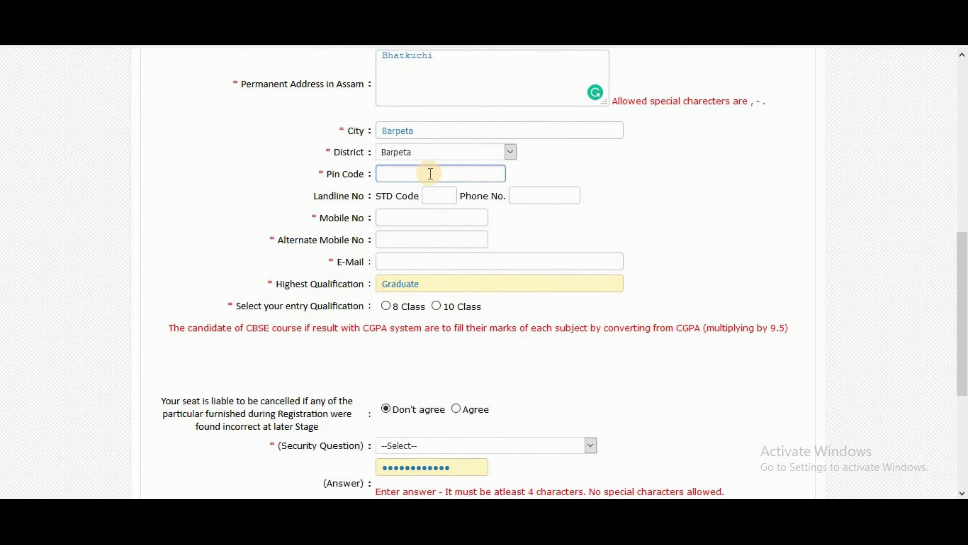
text(781314)
click(429, 225)
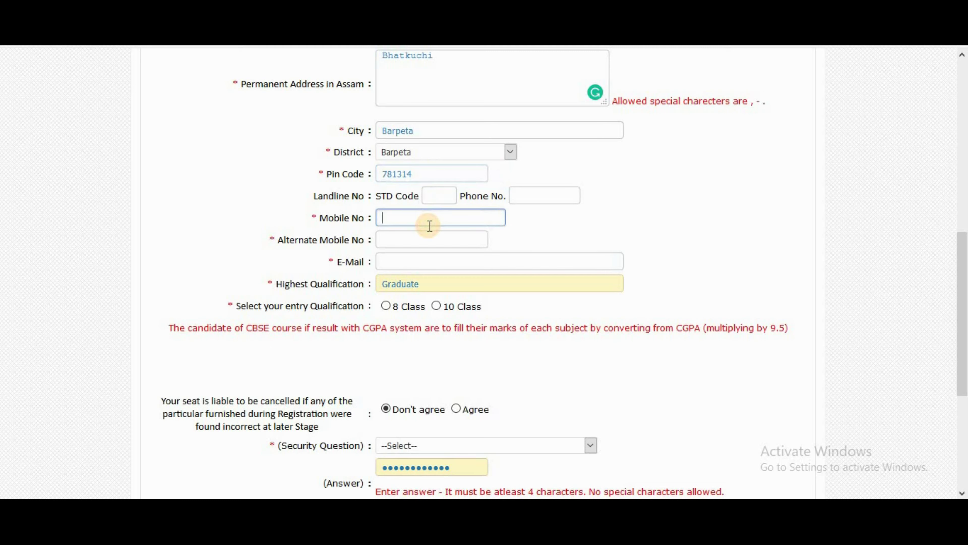
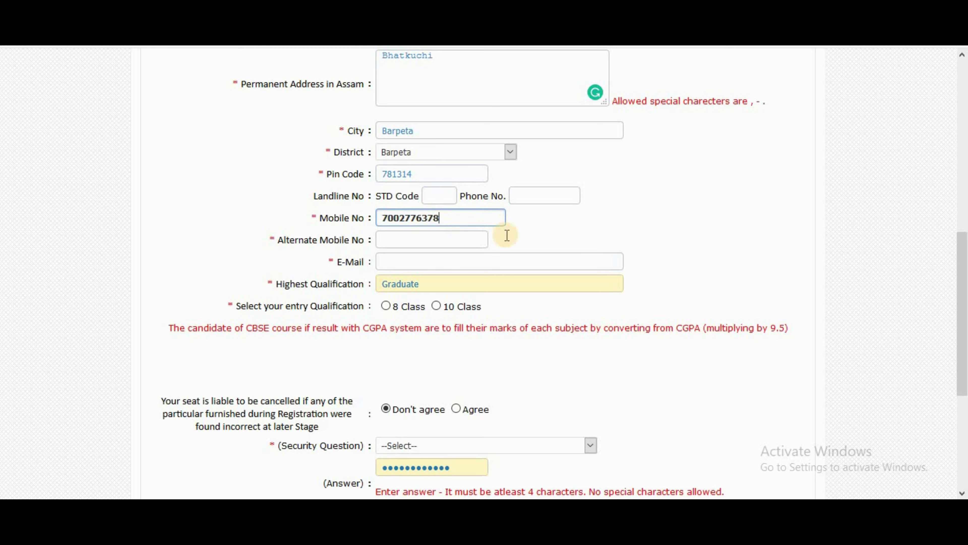
click(485, 233)
text(908587739)
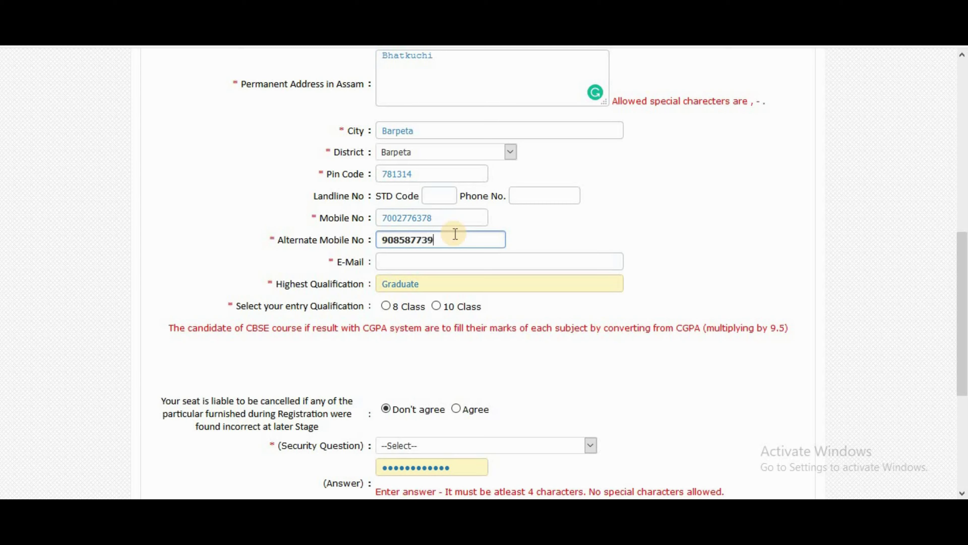
click(570, 221)
Step: Enter the applicant's e-mail address in the E-Mail field
scroll(570, 221, down, 2)
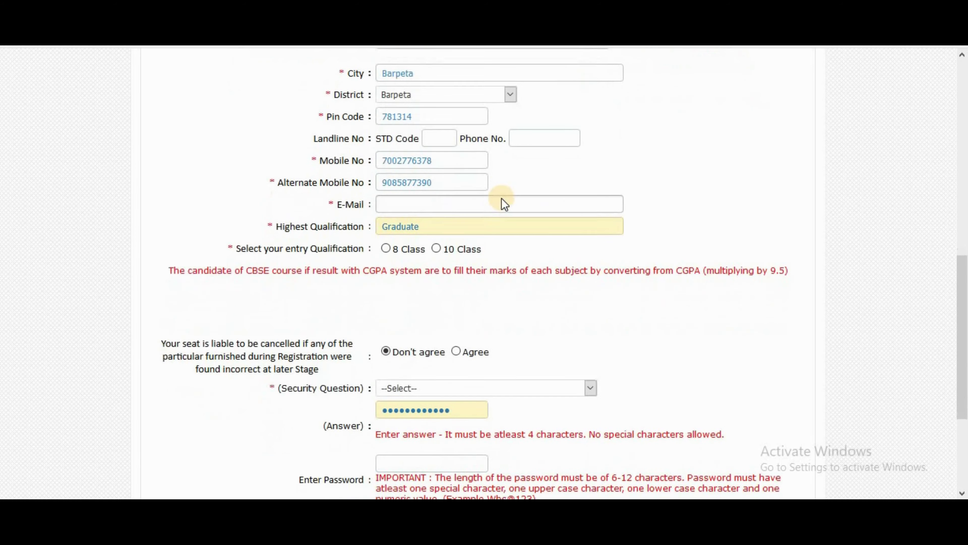
click(489, 187)
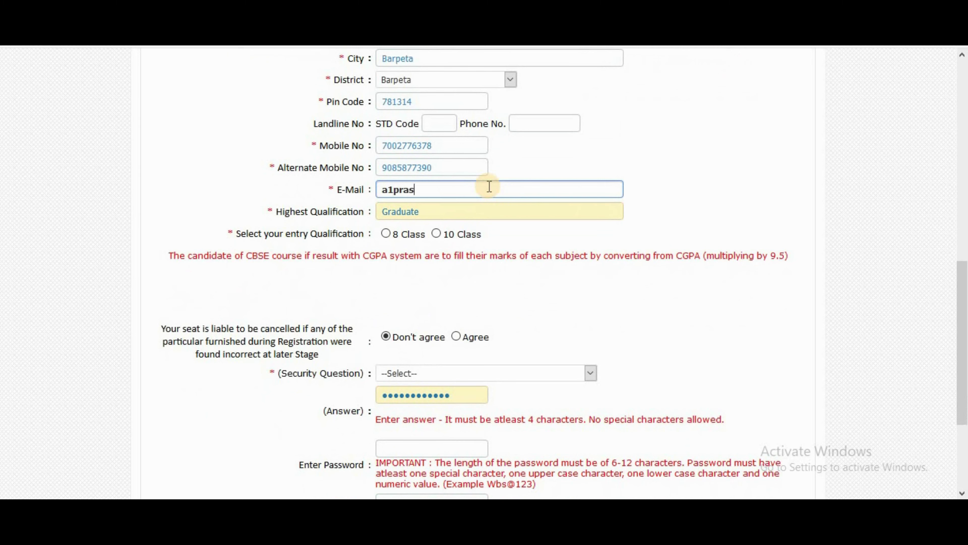
click(742, 212)
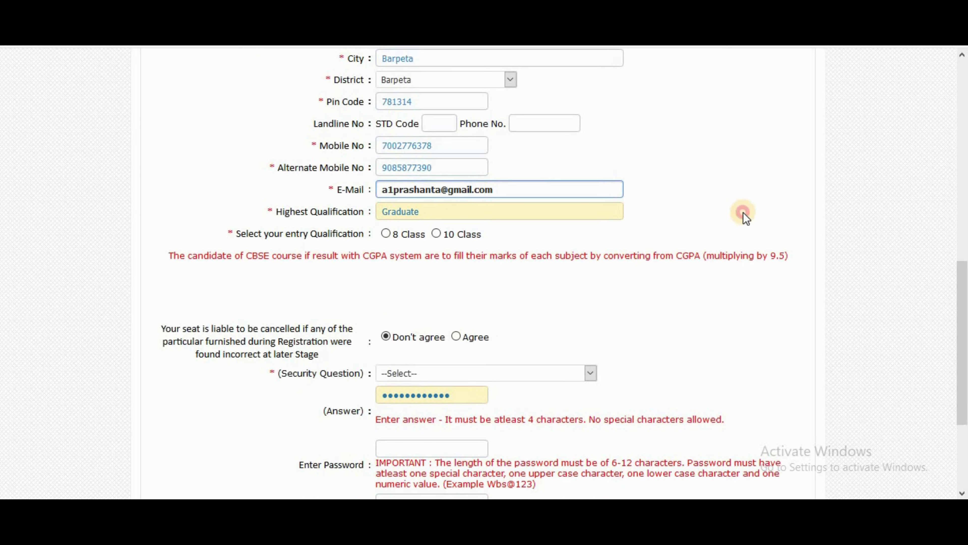
Step: Choose 10 Class as entry qualification and answer NO to having 8th class marks
click(437, 233)
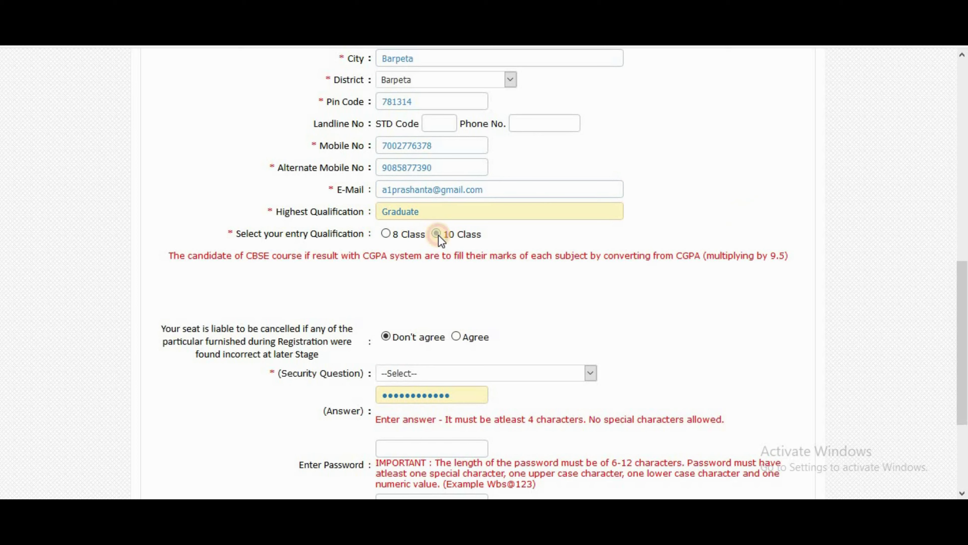
click(730, 198)
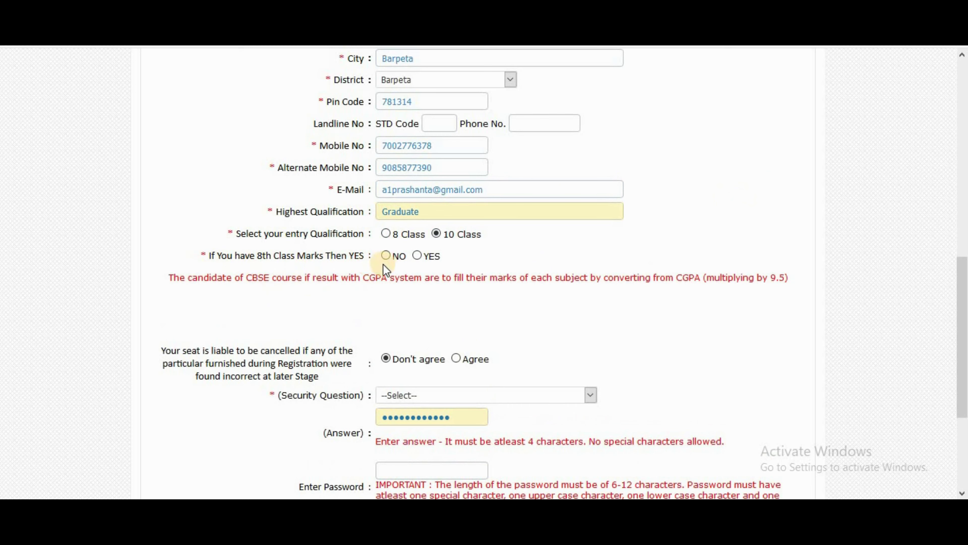
click(386, 255)
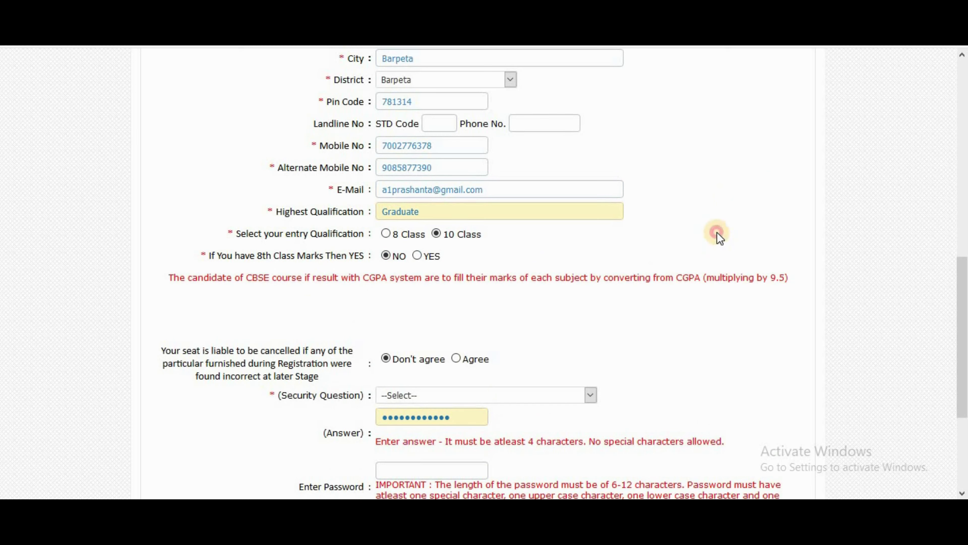
scroll(719, 237, down, 2)
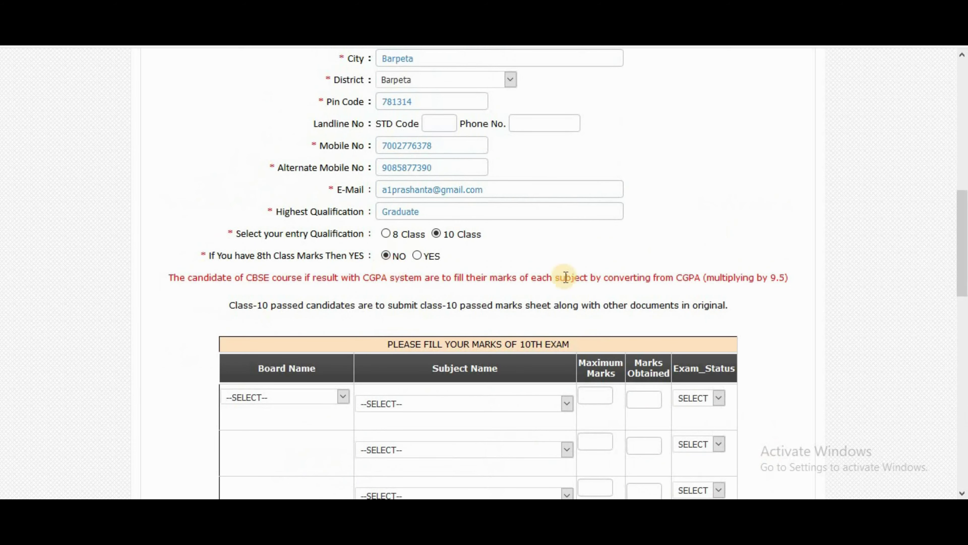
scroll(565, 277, down, 6)
Step: Select SEBA as the board and add Assamese with 80 out of 100 marks
click(320, 179)
click(313, 212)
click(454, 188)
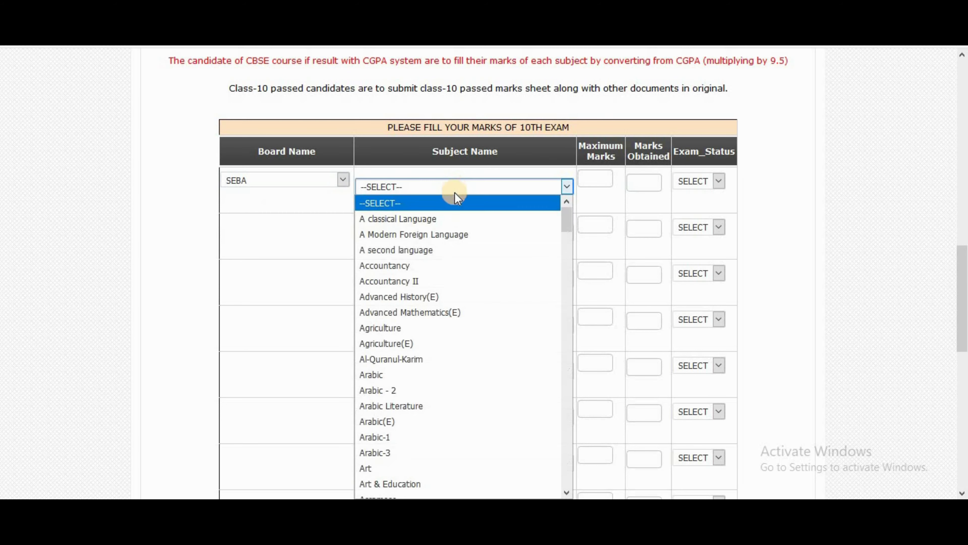
scroll(434, 312, down, 3)
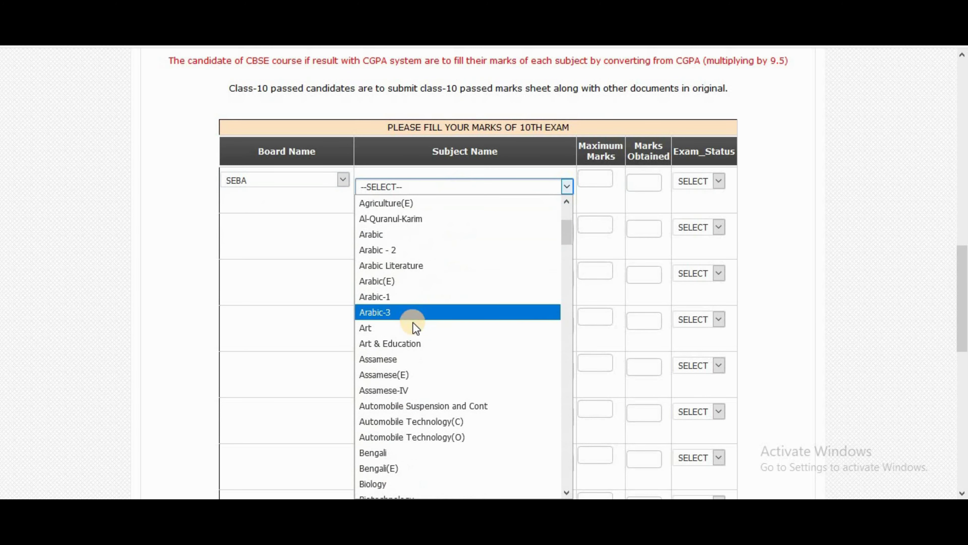
click(415, 358)
click(593, 180)
text(100)
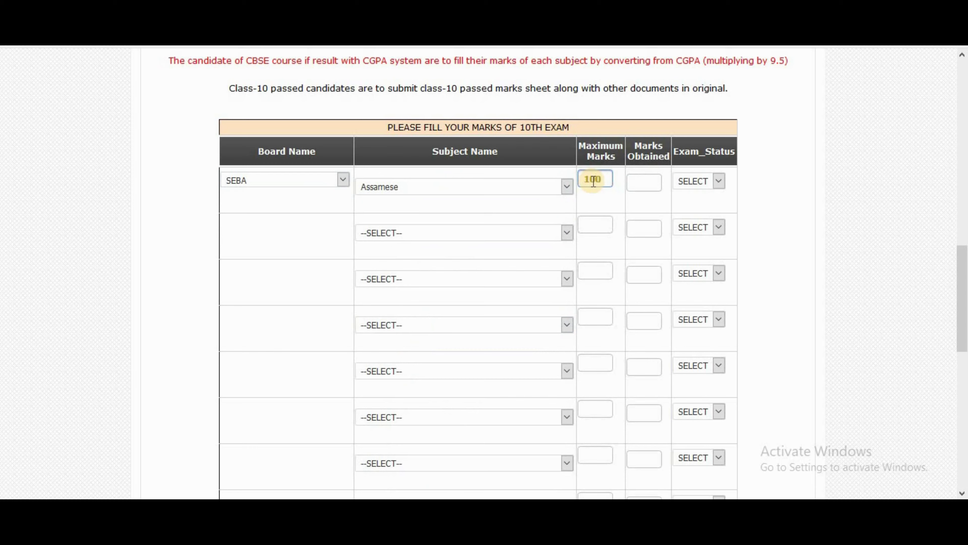
click(642, 180)
text(80)
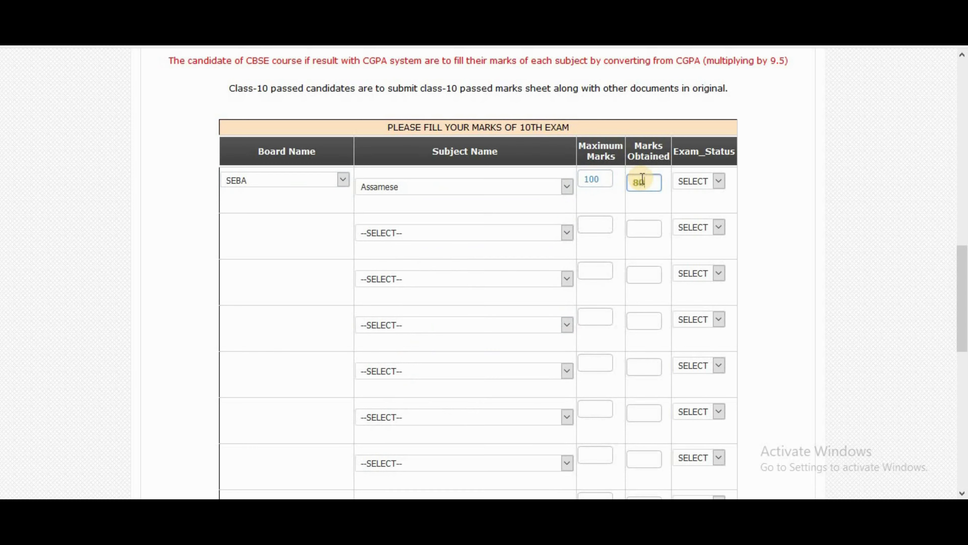
Step: Pick English(IL) as the second subject and mark Assamese as Pass
click(512, 234)
scroll(500, 339, down, 6)
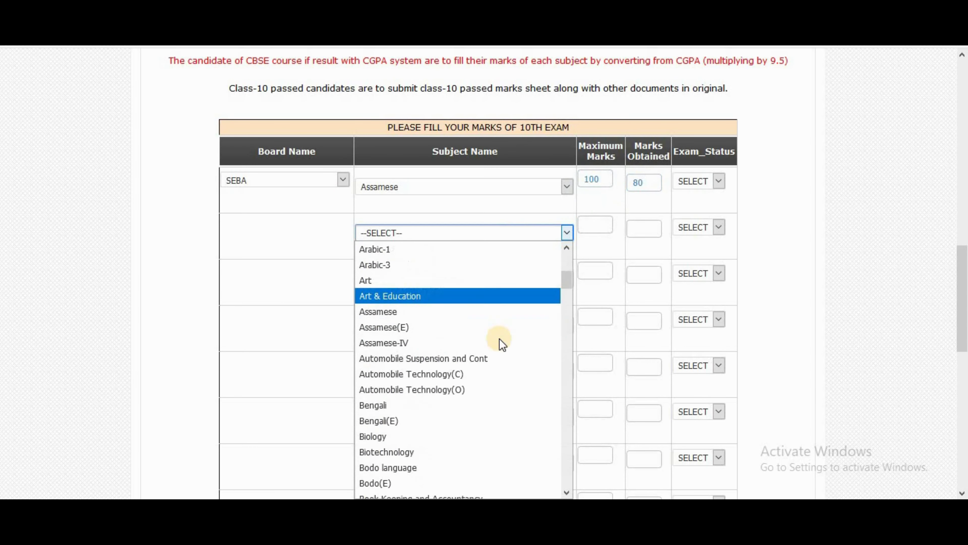
scroll(885, 266, down, 10)
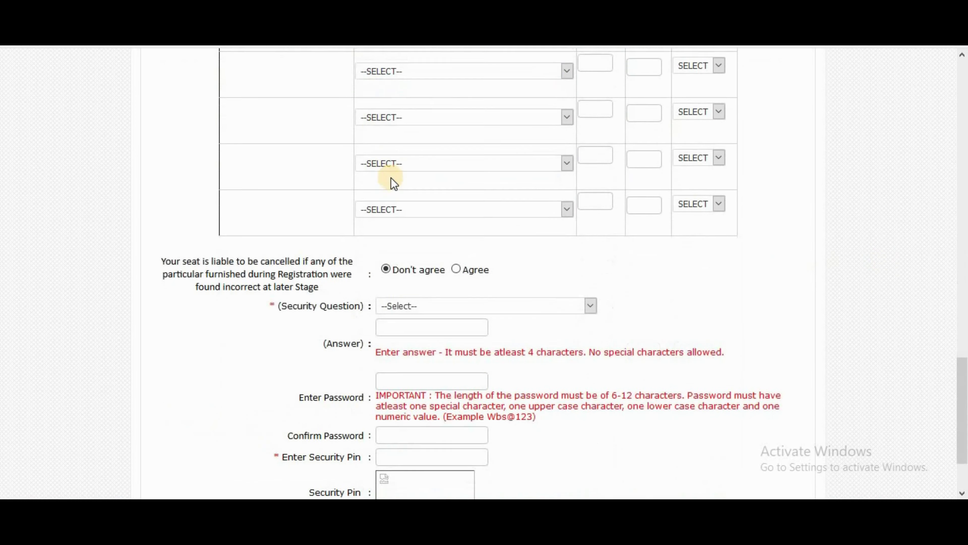
scroll(464, 233, up, 10)
click(438, 160)
scroll(460, 314, down, 6)
scroll(461, 318, down, 18)
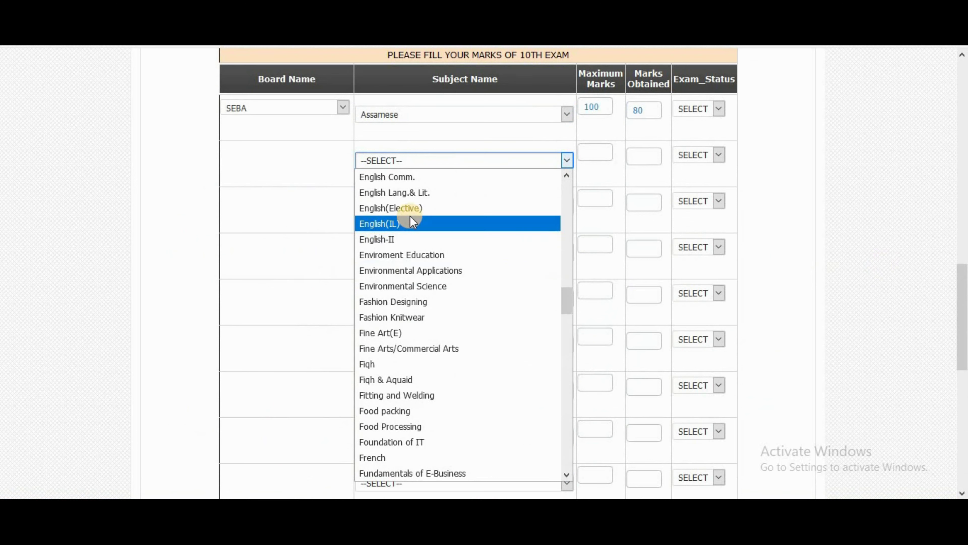
click(411, 228)
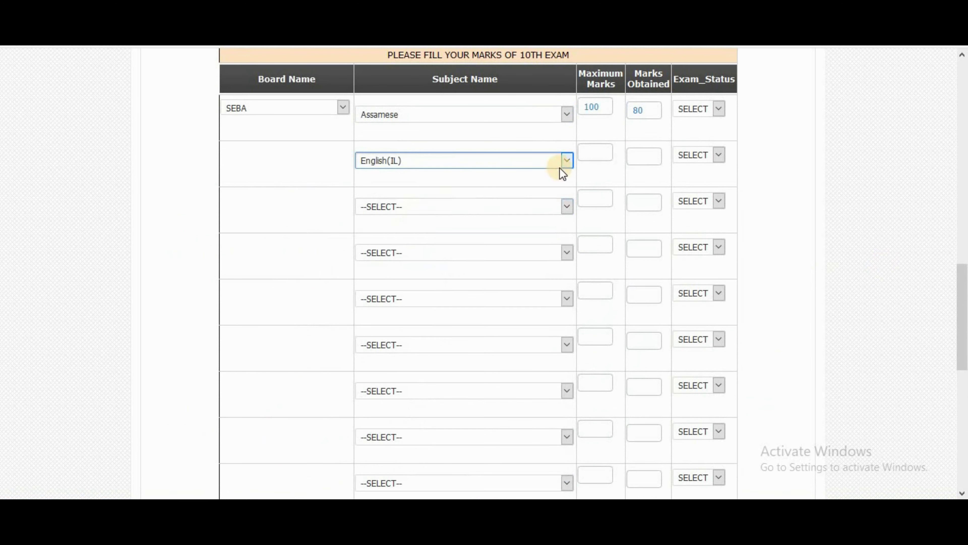
click(594, 153)
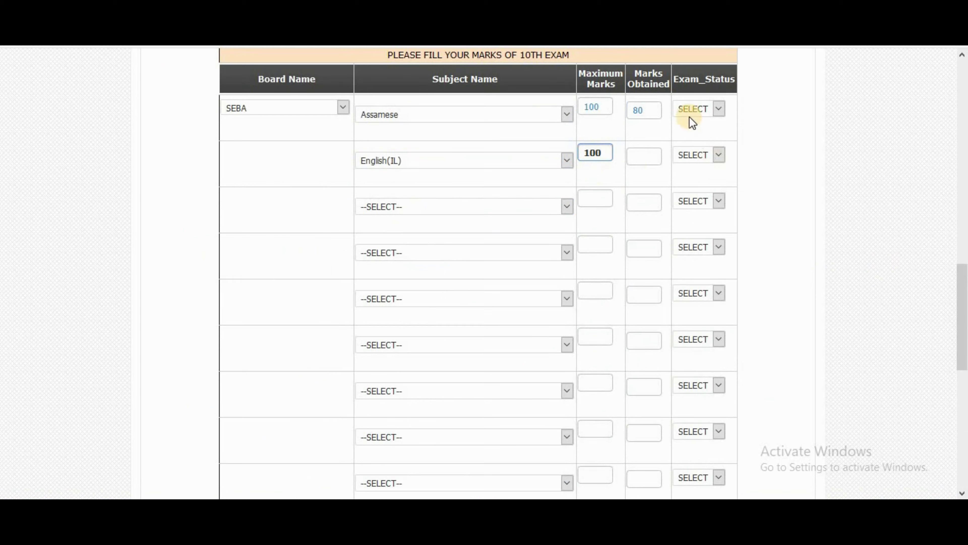
click(693, 109)
click(696, 140)
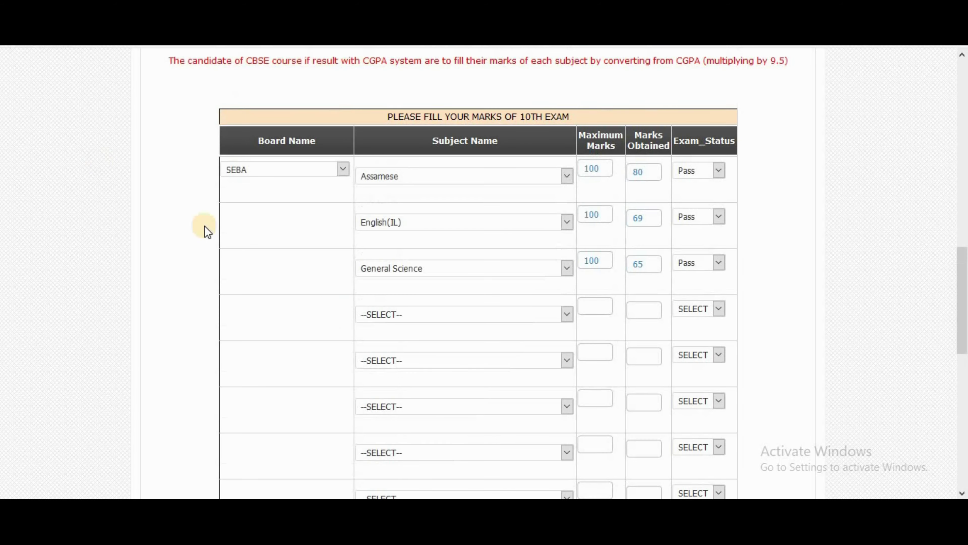
Step: Add General Mathematics in the fourth row, out of 100, marked Pass
click(391, 315)
scroll(458, 187, down, 3)
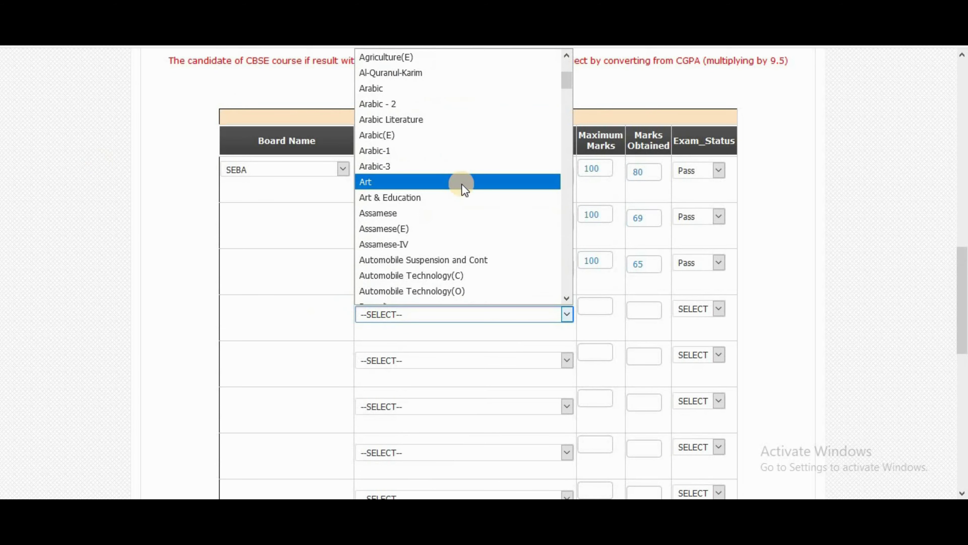
scroll(458, 187, down, 4)
scroll(461, 193, down, 14)
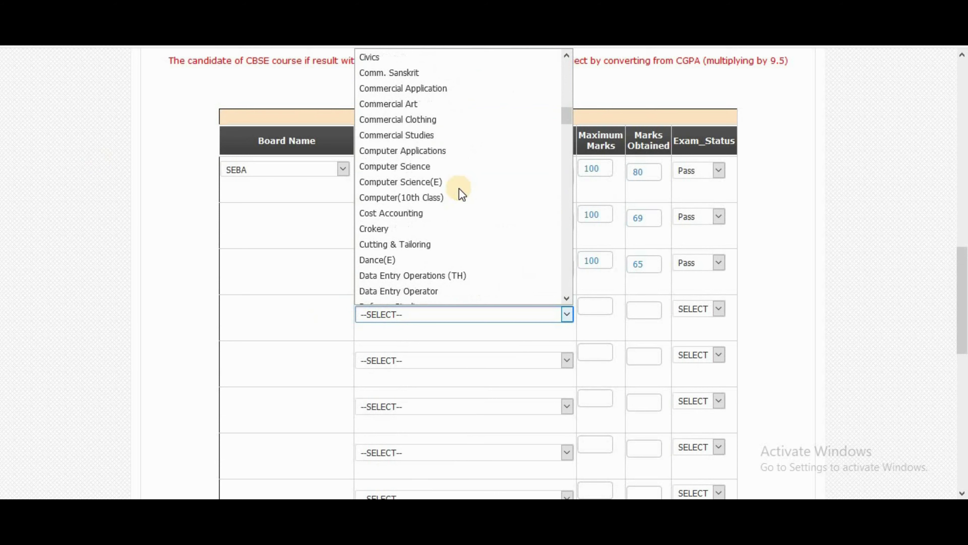
scroll(460, 190, down, 8)
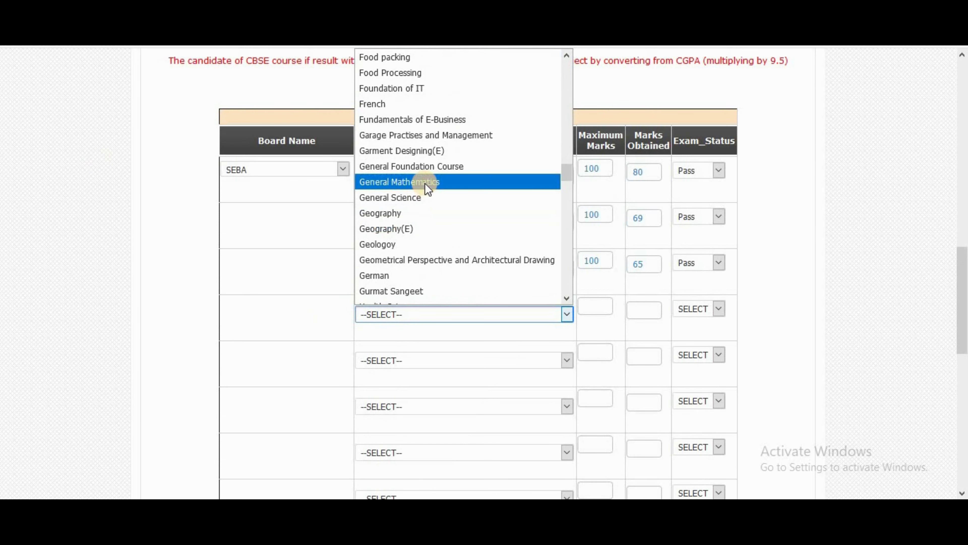
click(425, 182)
click(591, 306)
text(100)
click(645, 310)
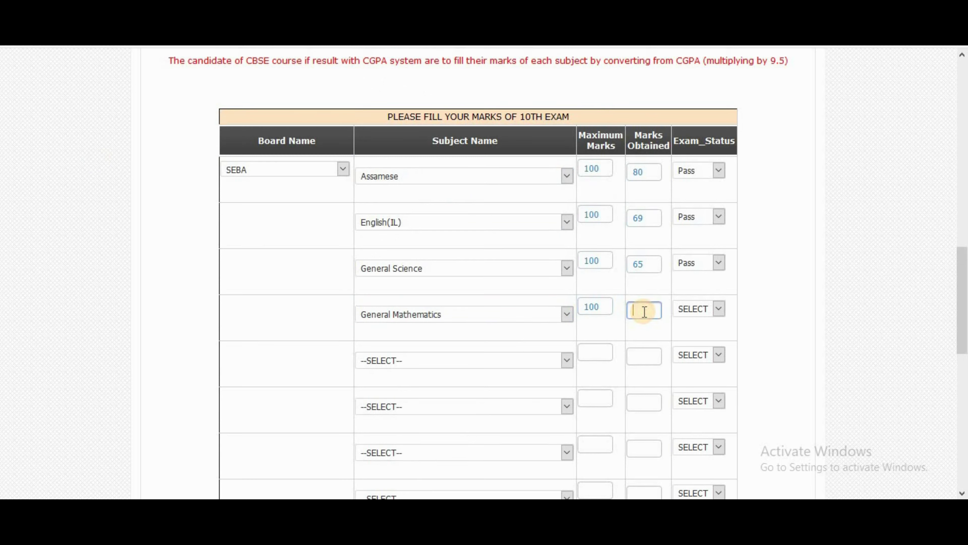
click(682, 312)
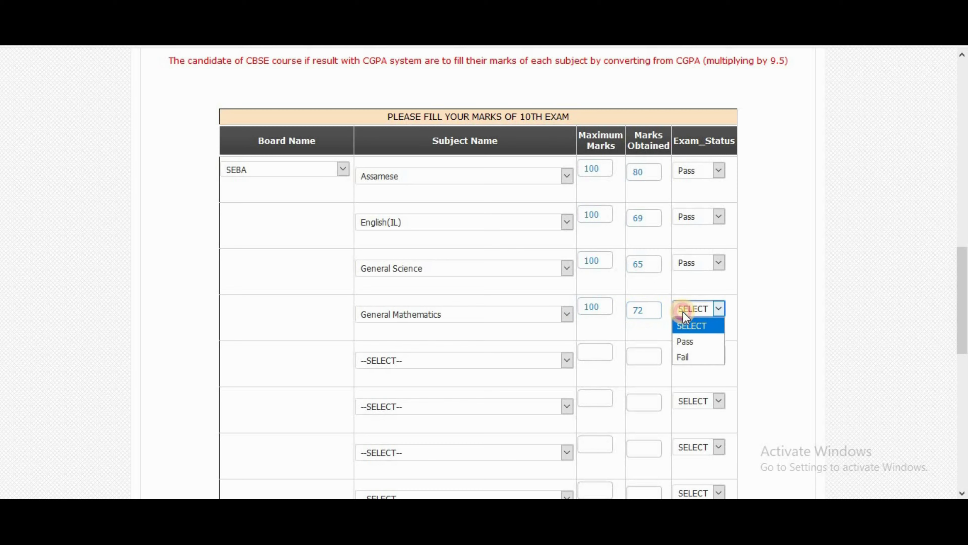
click(690, 343)
Step: Add Social Science in the fifth row with 53 out of 100, marked Pass
click(476, 360)
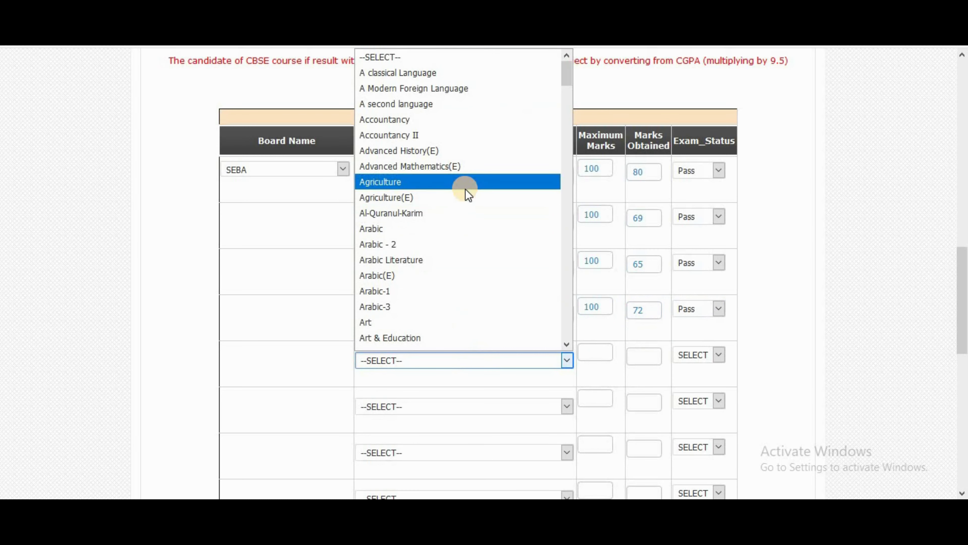
scroll(466, 188, down, 10)
scroll(467, 190, down, 20)
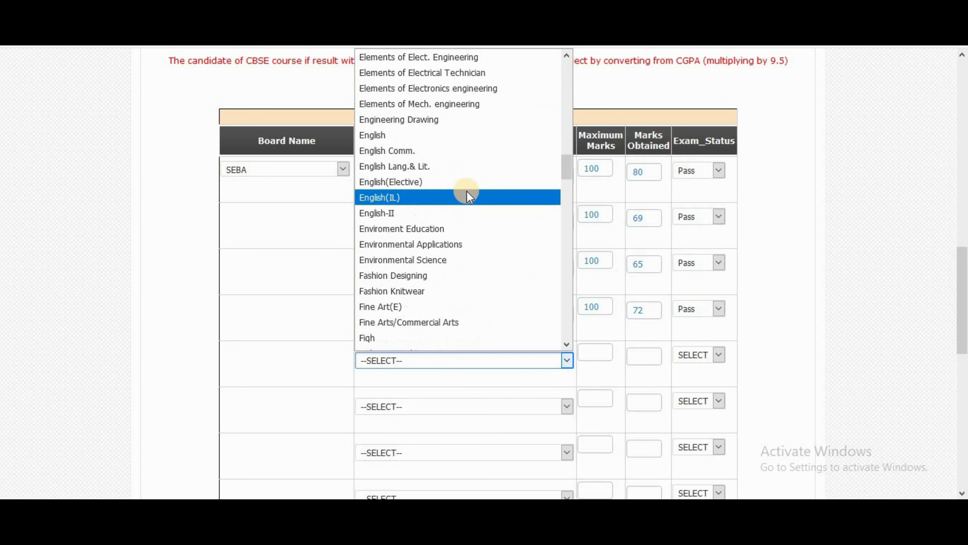
scroll(473, 203, down, 10)
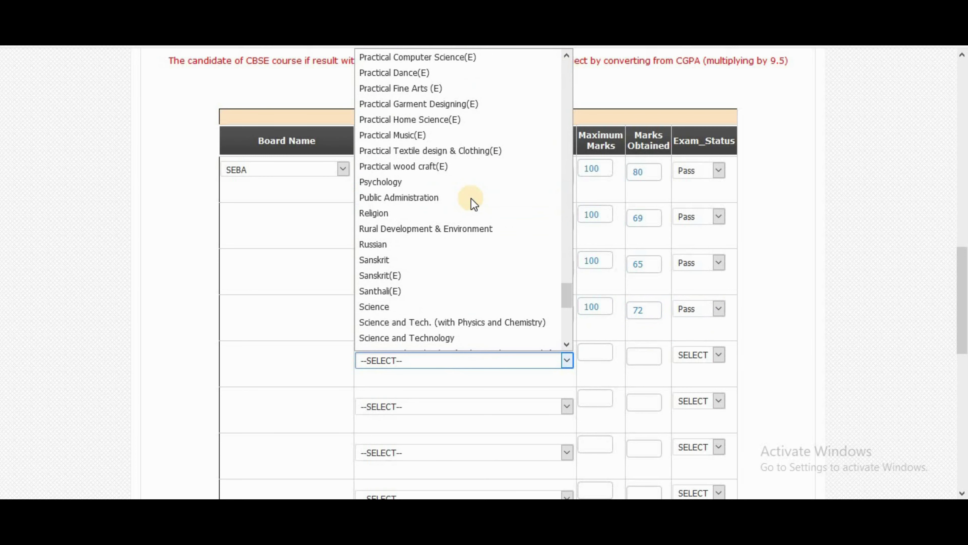
scroll(474, 202, down, 4)
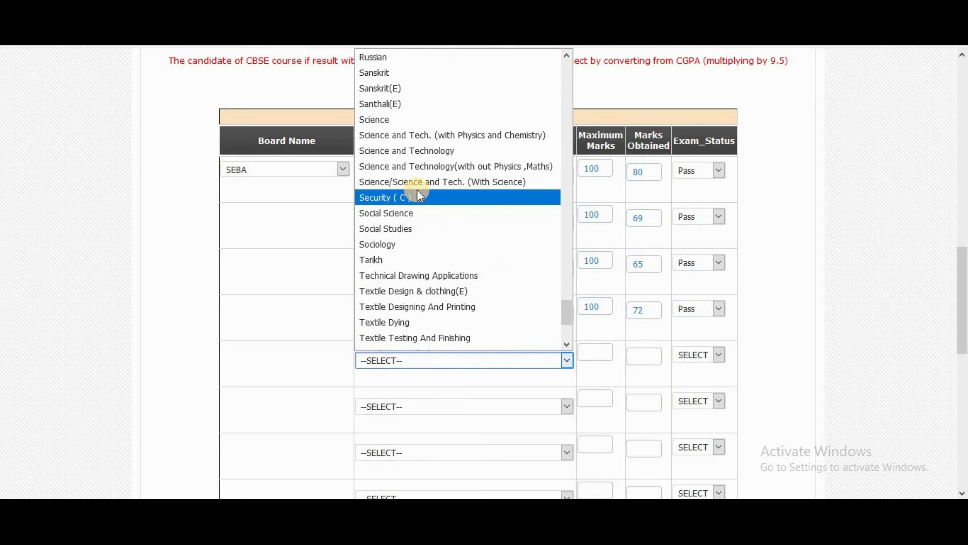
click(410, 214)
click(587, 354)
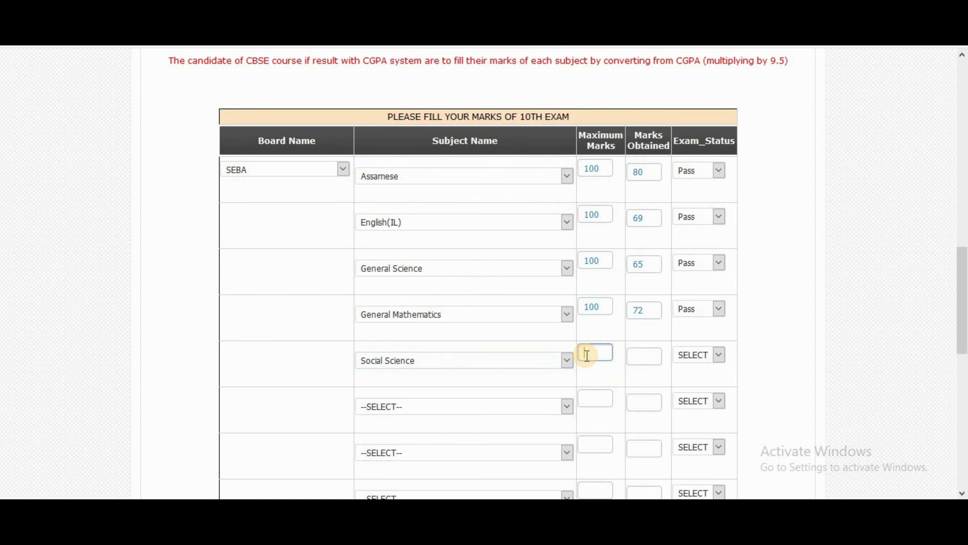
text(100)
click(683, 334)
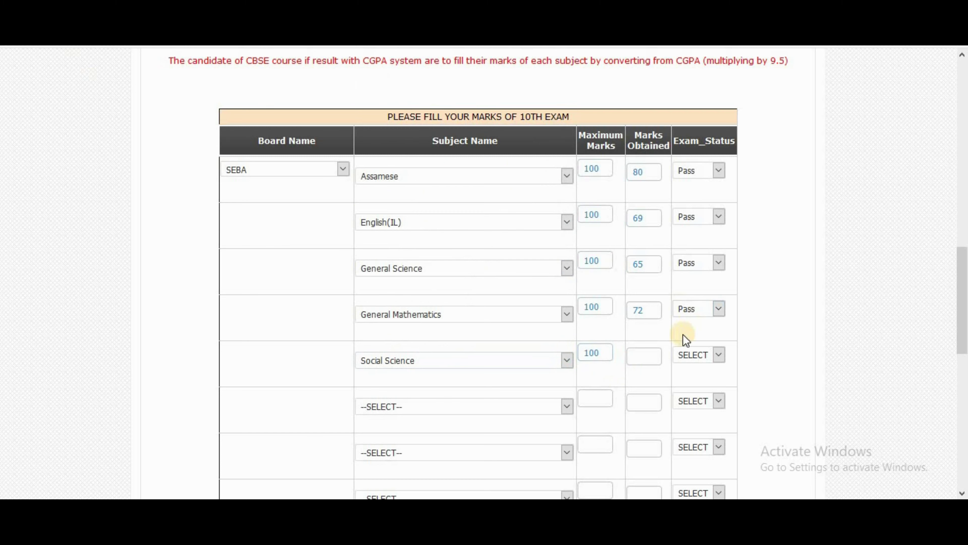
click(639, 354)
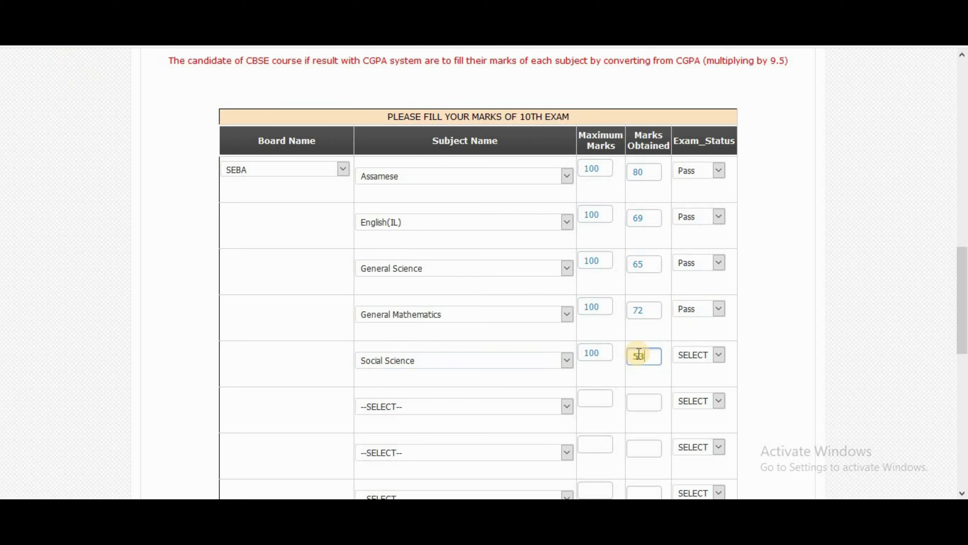
click(705, 356)
click(686, 388)
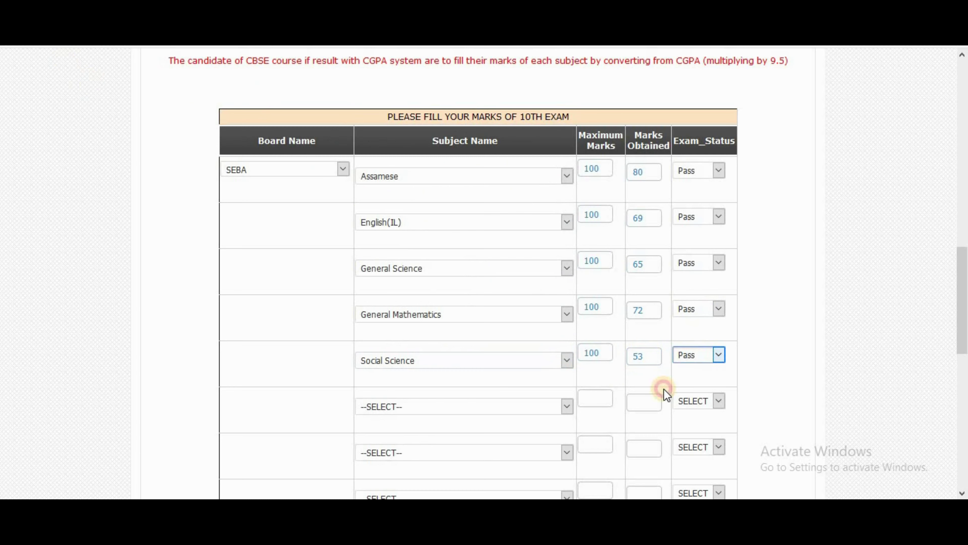
Step: Add Advanced Mathematics(E) in the sixth row with 73 out of 100, marked Pass
click(450, 405)
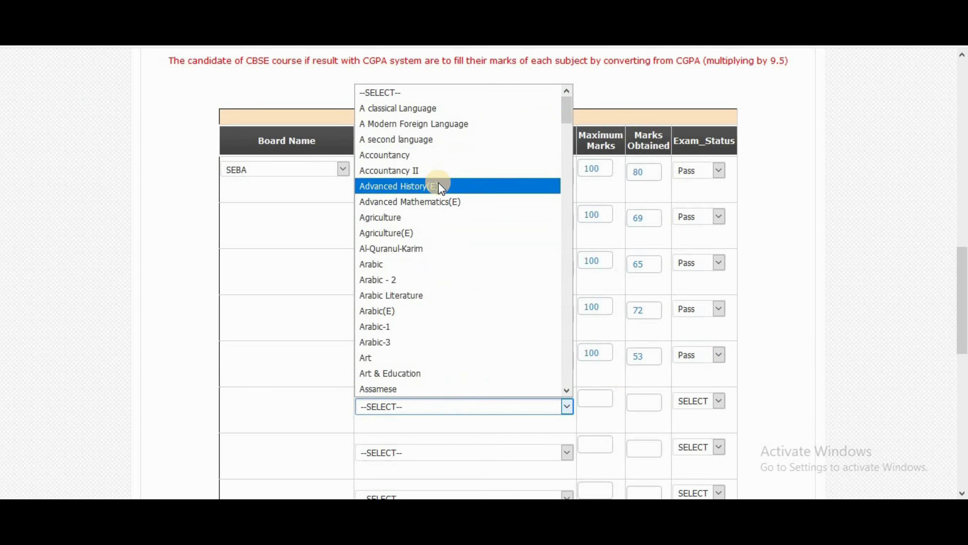
click(442, 203)
click(590, 398)
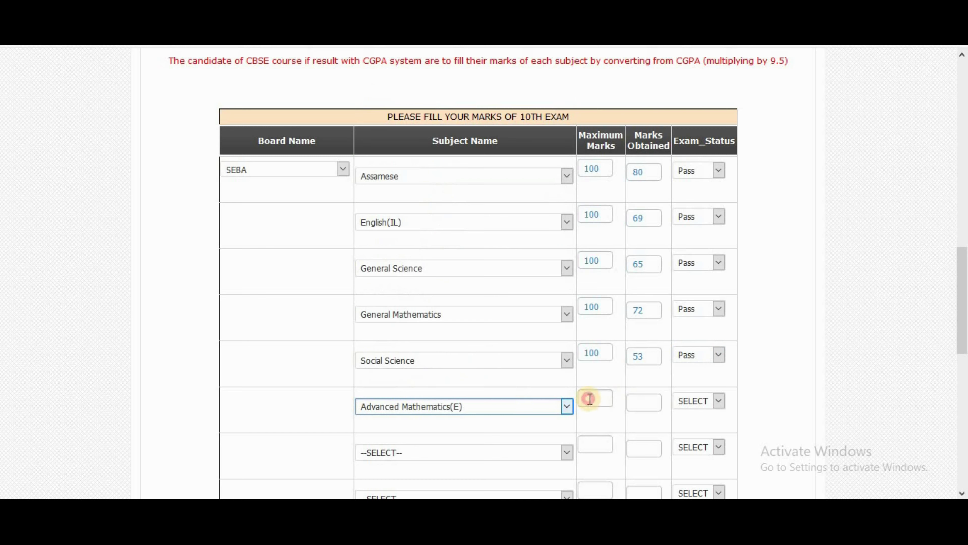
text(100)
click(641, 404)
text(73)
click(709, 401)
click(692, 434)
Step: Answer Agree to the seat-cancellation declaration
scroll(776, 373, down, 5)
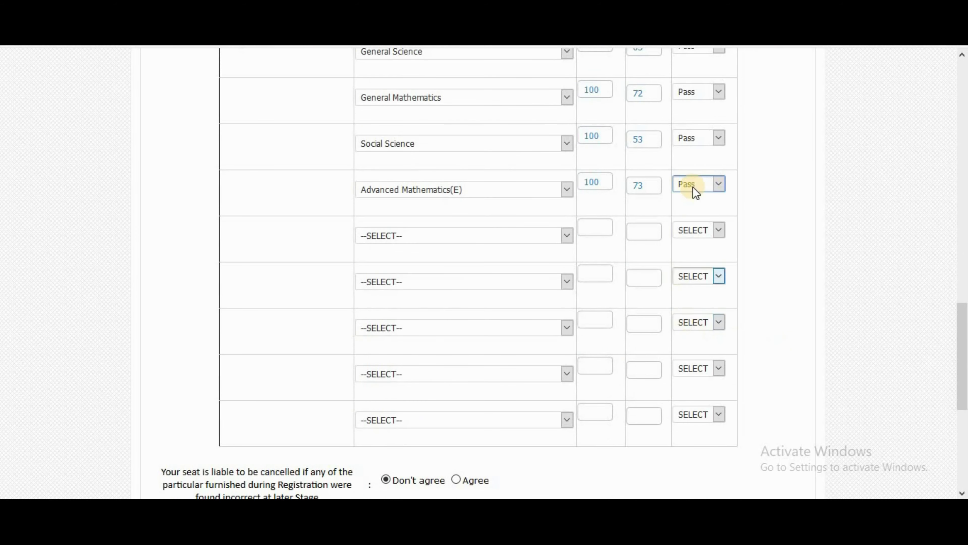
scroll(453, 267, down, 5)
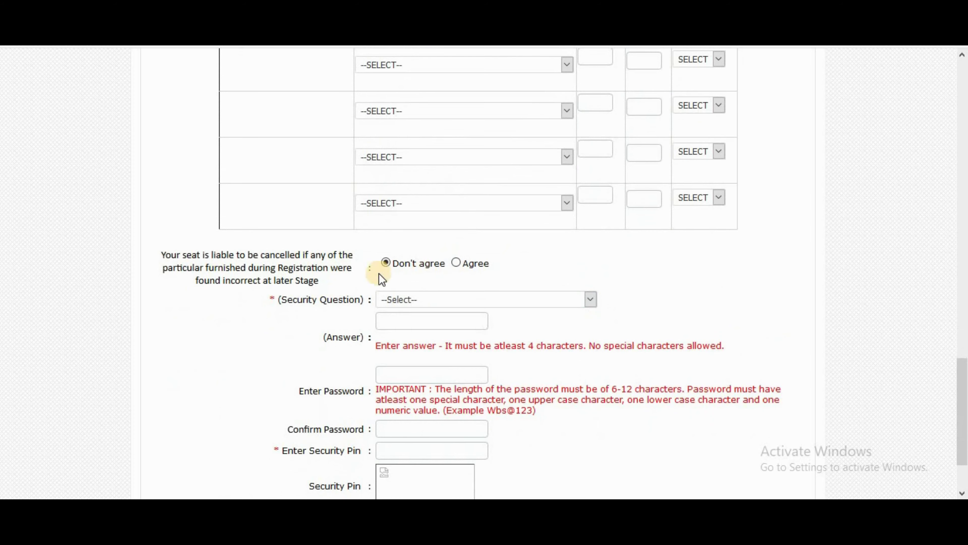
click(455, 263)
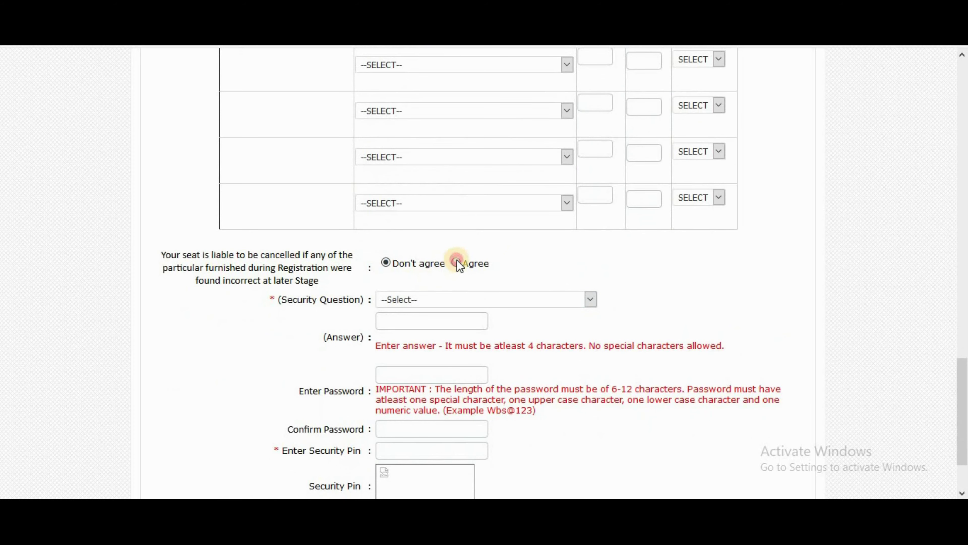
scroll(679, 288, down, 2)
Step: Choose the favourite book security question and start typing its answer
click(469, 228)
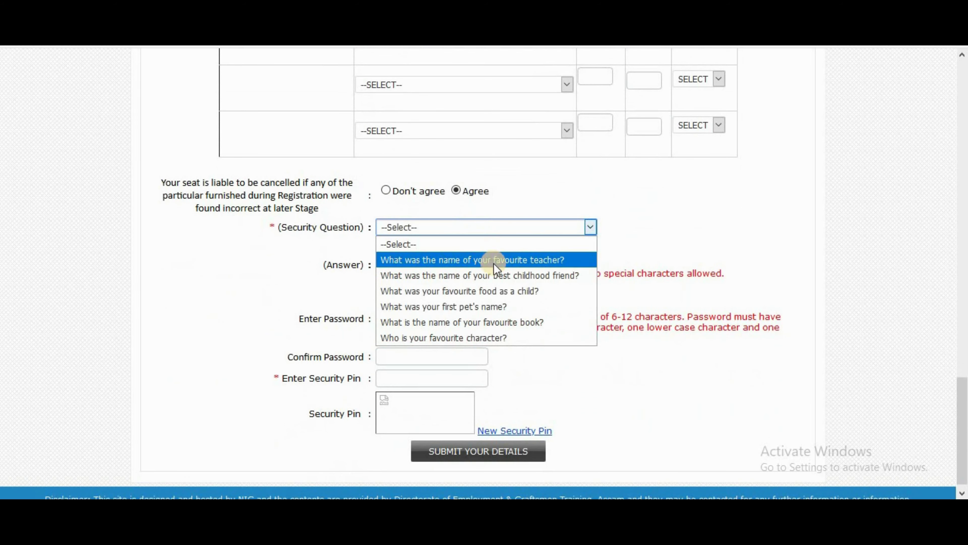
click(513, 319)
click(416, 249)
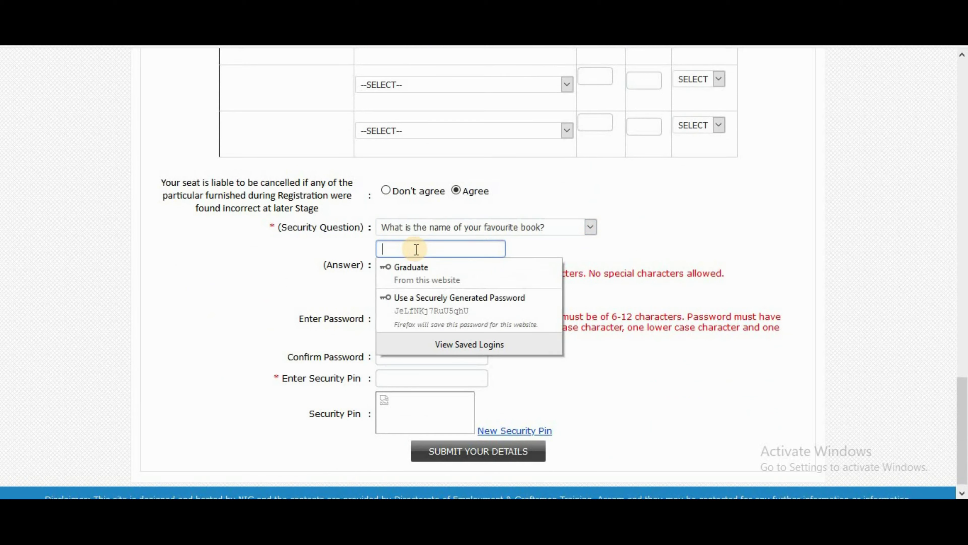
text(a)
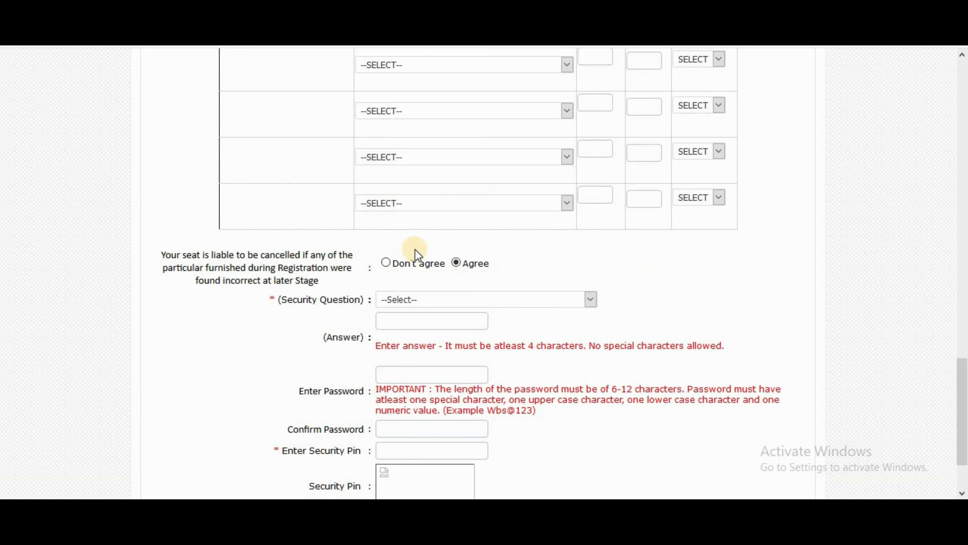
scroll(415, 250, down, 2)
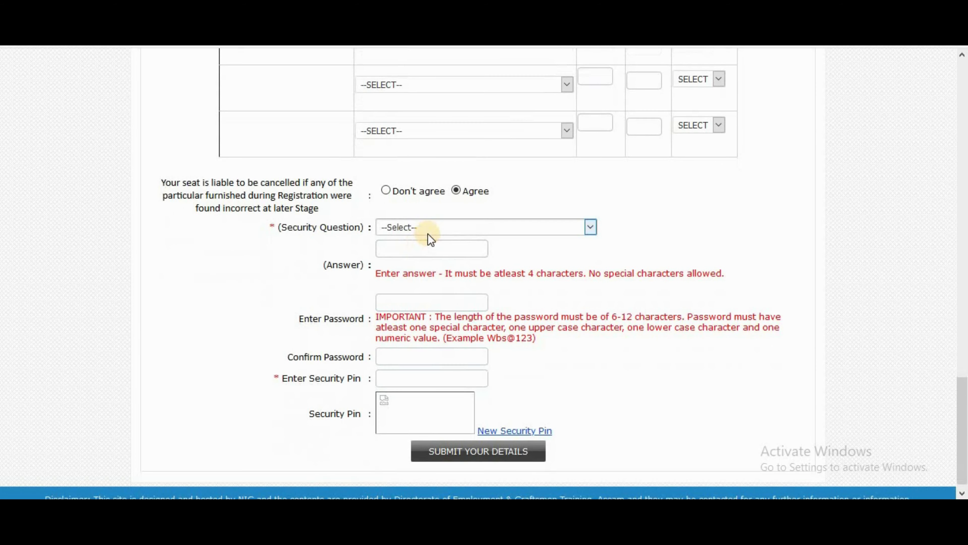
Step: Reselect 'What is the name of your favourite book?' and enter the security answer
click(429, 229)
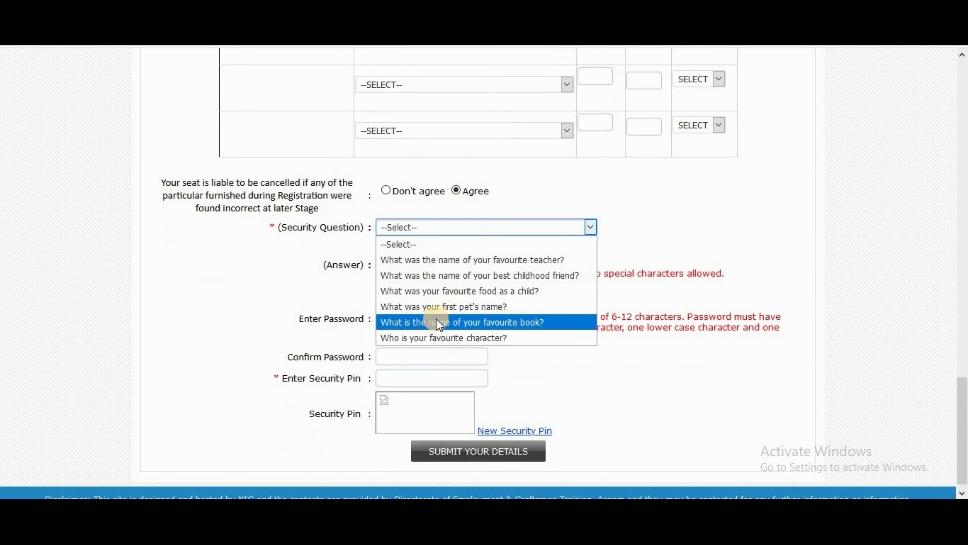
click(429, 322)
click(418, 248)
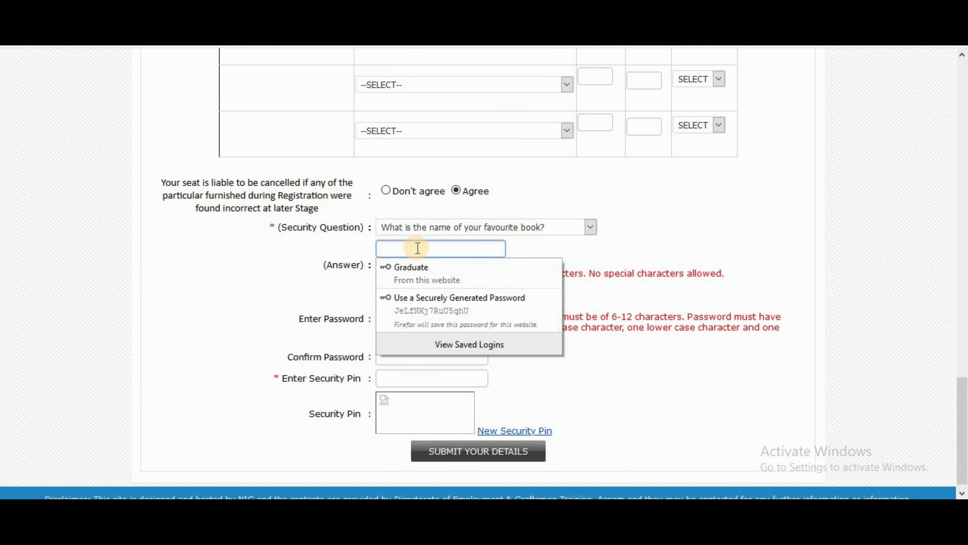
text(a)
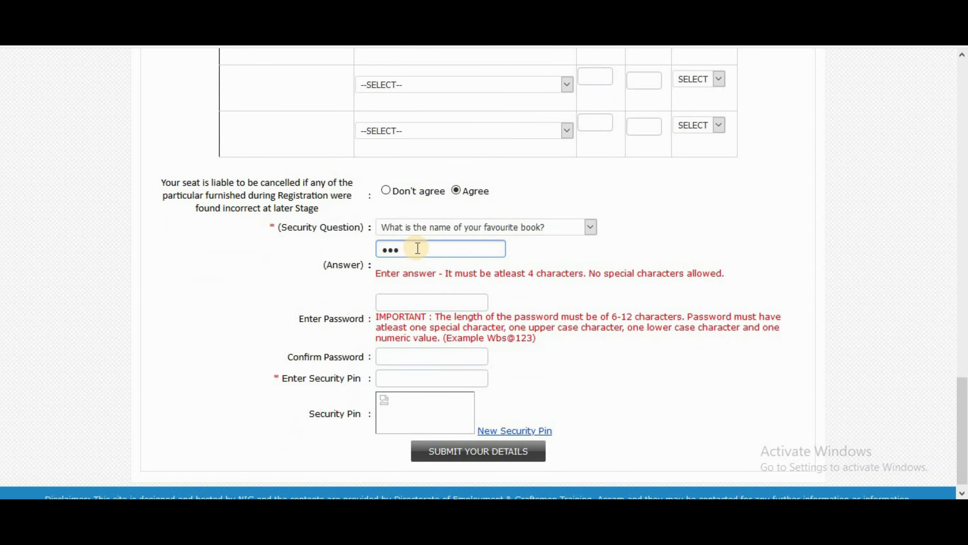
Step: Type the account password and then its confirmation
click(409, 302)
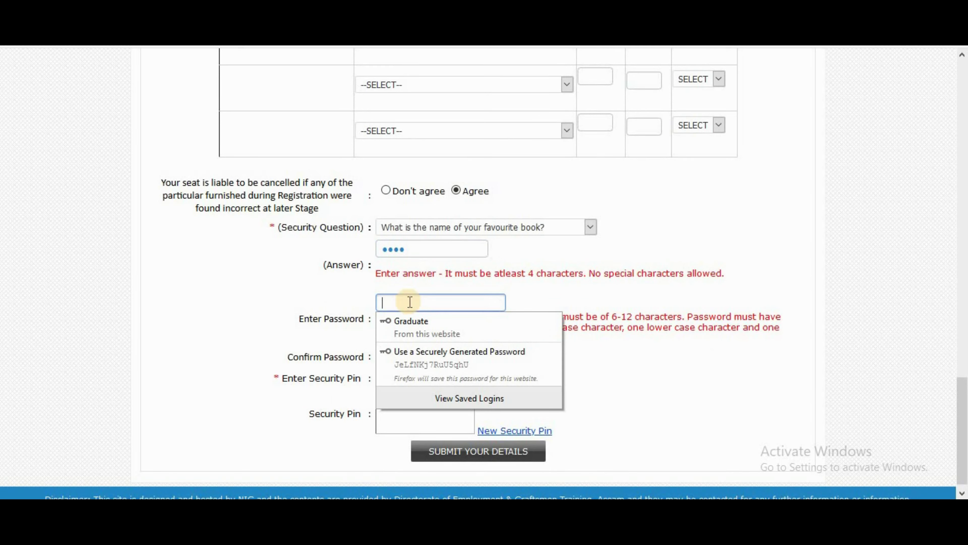
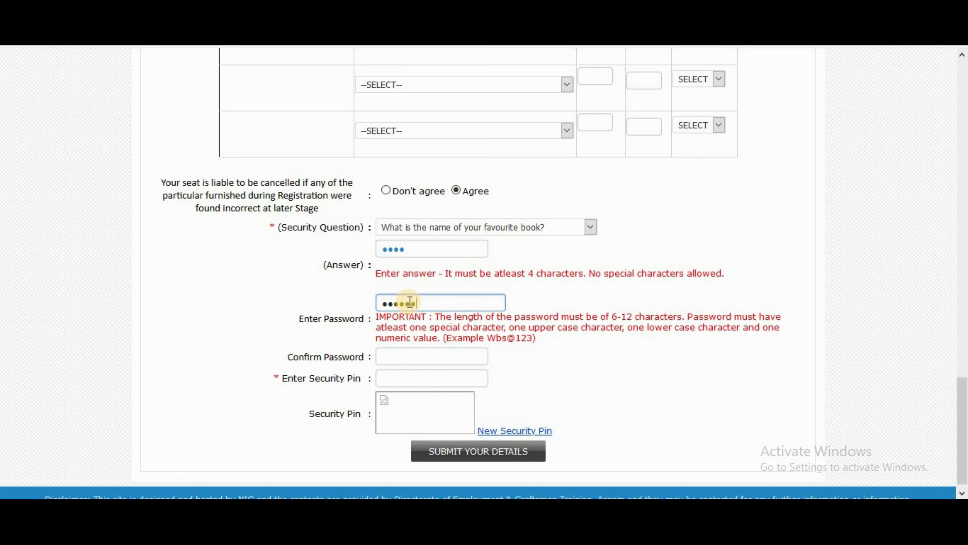
key(Tab)
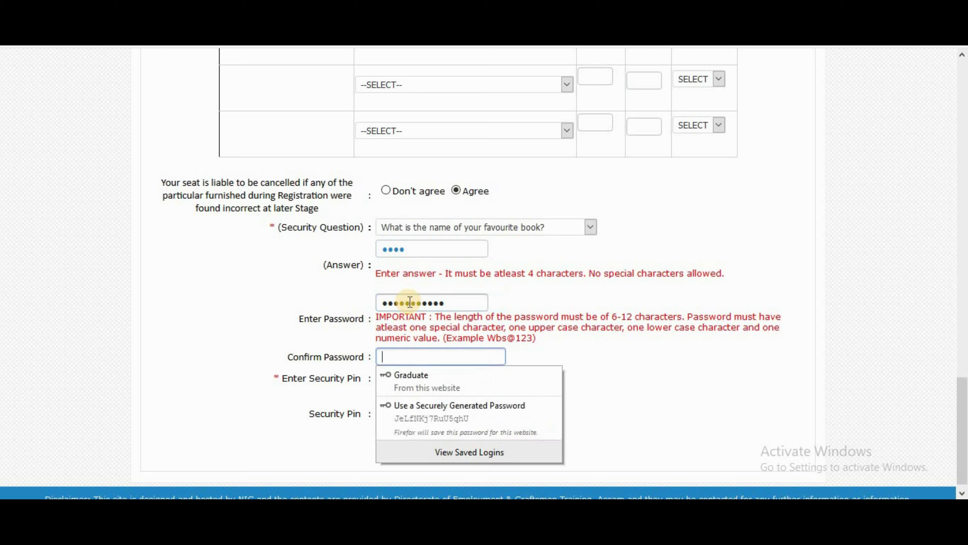
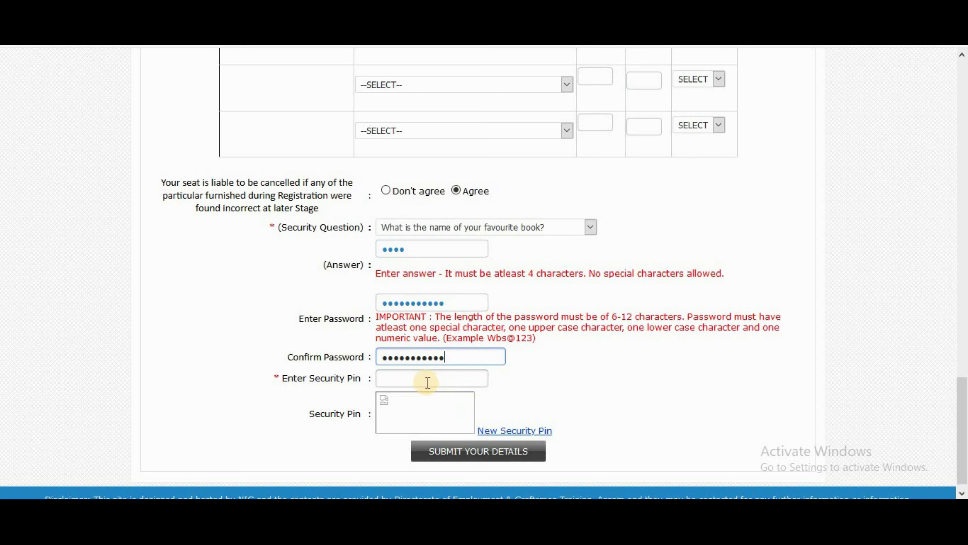
Step: Load a new security pin image and enter the digits it shows
click(521, 430)
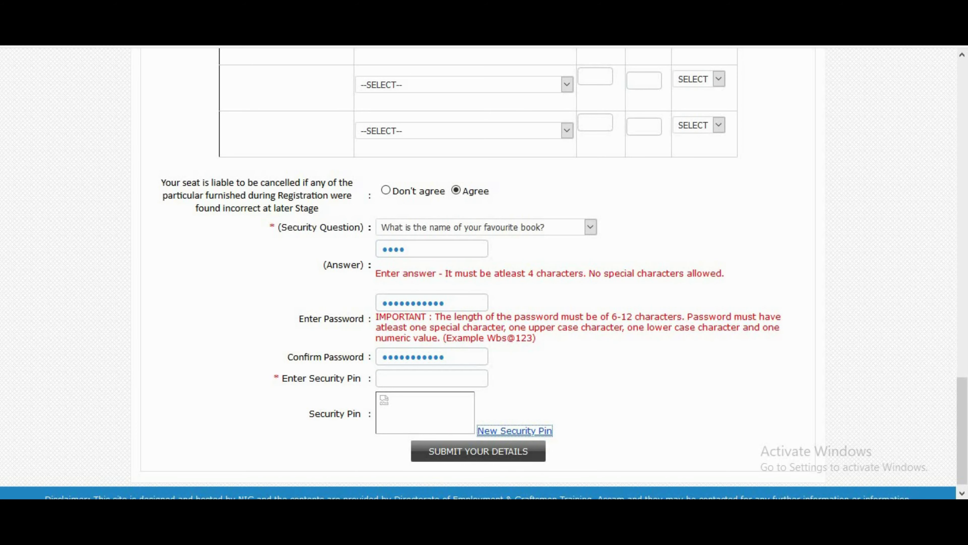
click(429, 374)
text(66)
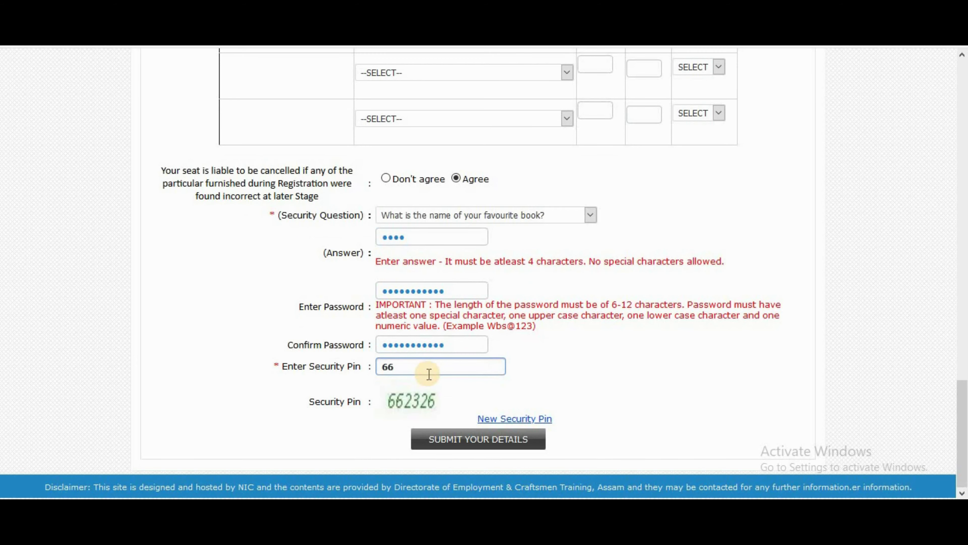
text(2326)
click(666, 390)
Step: Review the form, submit the registration details and decline saving the password in Firefox
scroll(668, 397, up, 5)
scroll(670, 410, up, 15)
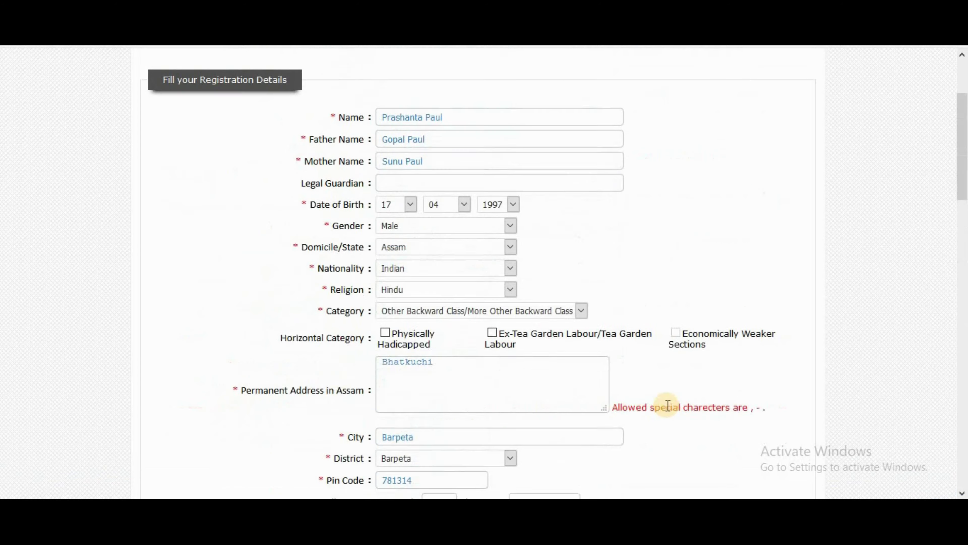
scroll(665, 410, down, 20)
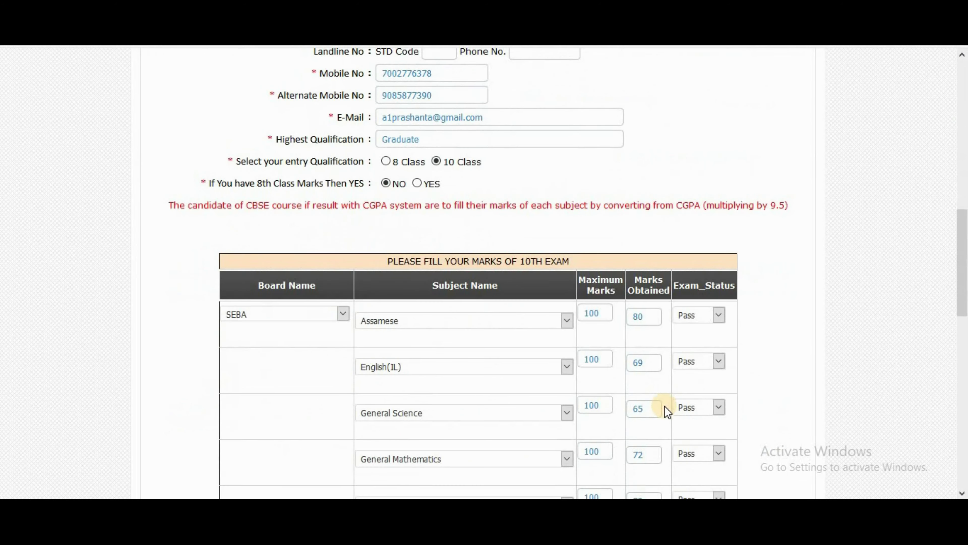
click(477, 454)
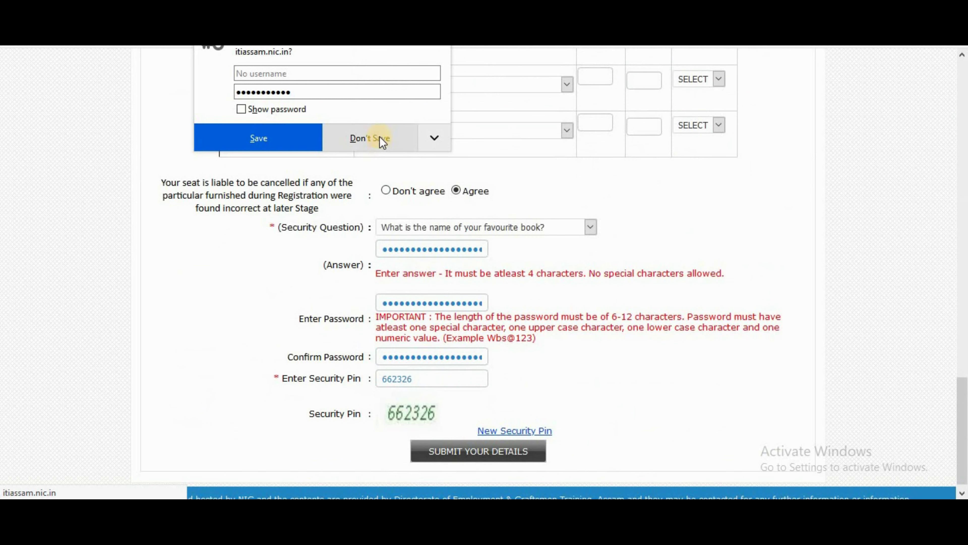
click(379, 137)
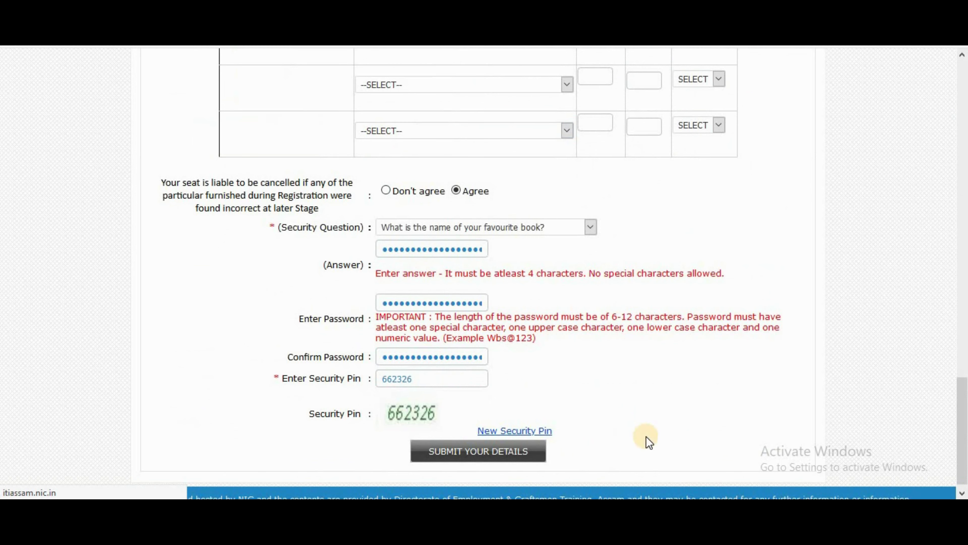